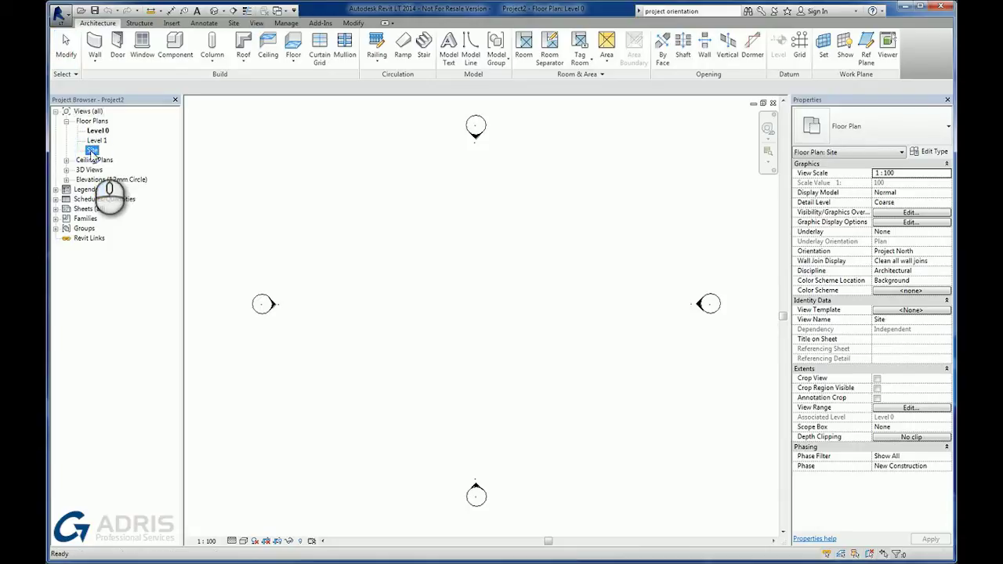
# Open the Site floor plan and choose Site plan.dwg from the Desktop as the CAD file to link
pyautogui.doubleClick(92, 150)
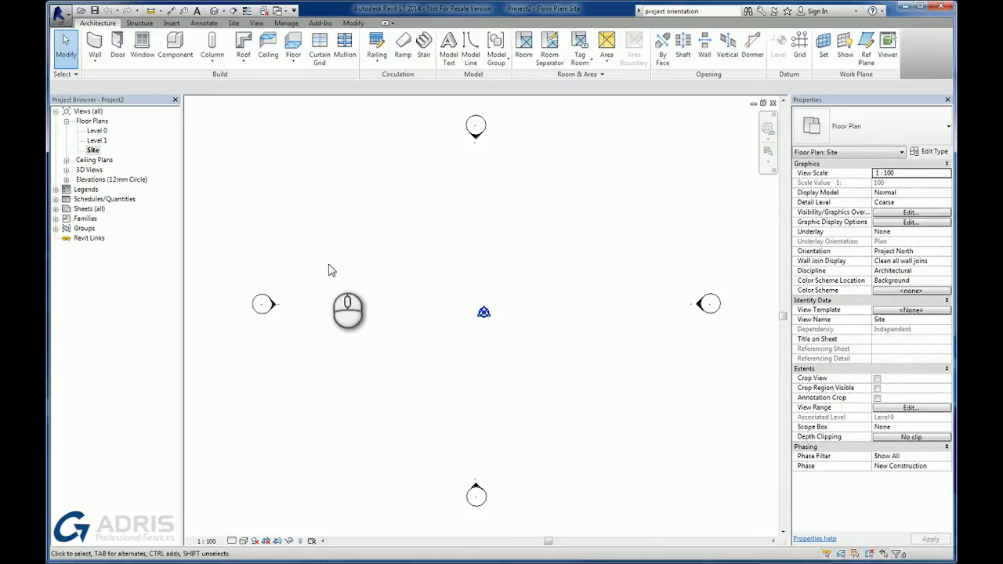
pyautogui.click(172, 23)
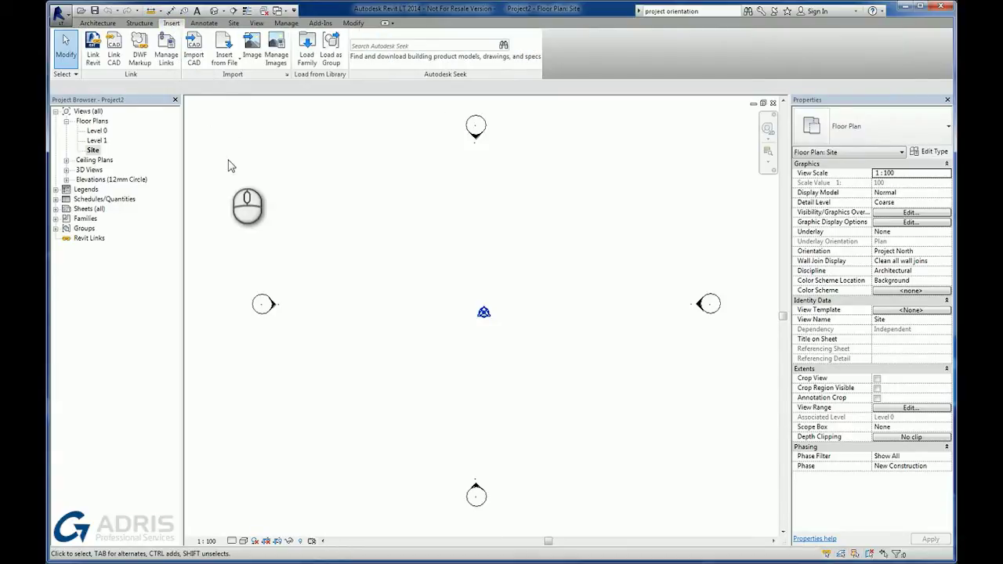
pyautogui.click(115, 52)
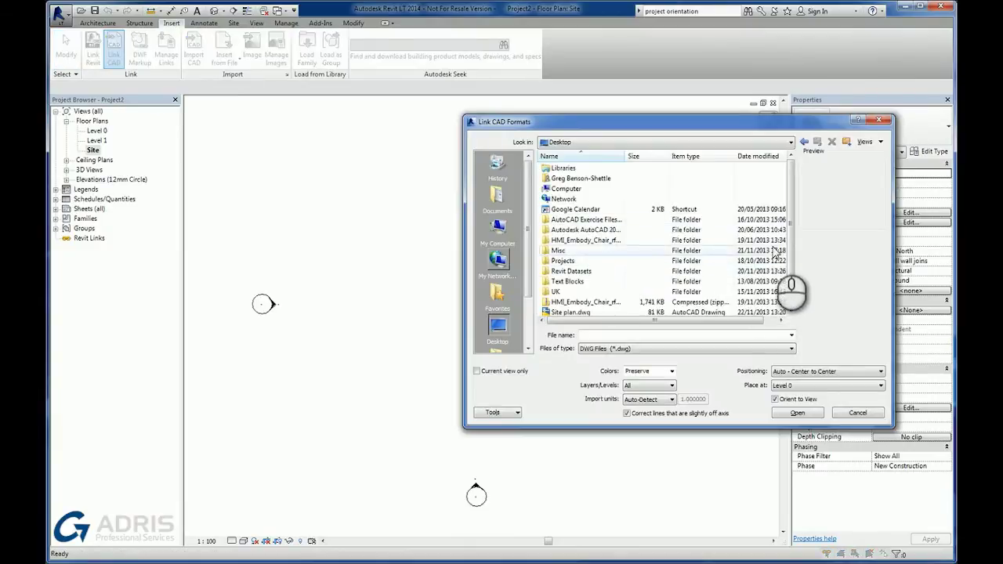
pyautogui.click(791, 250)
pyautogui.click(572, 291)
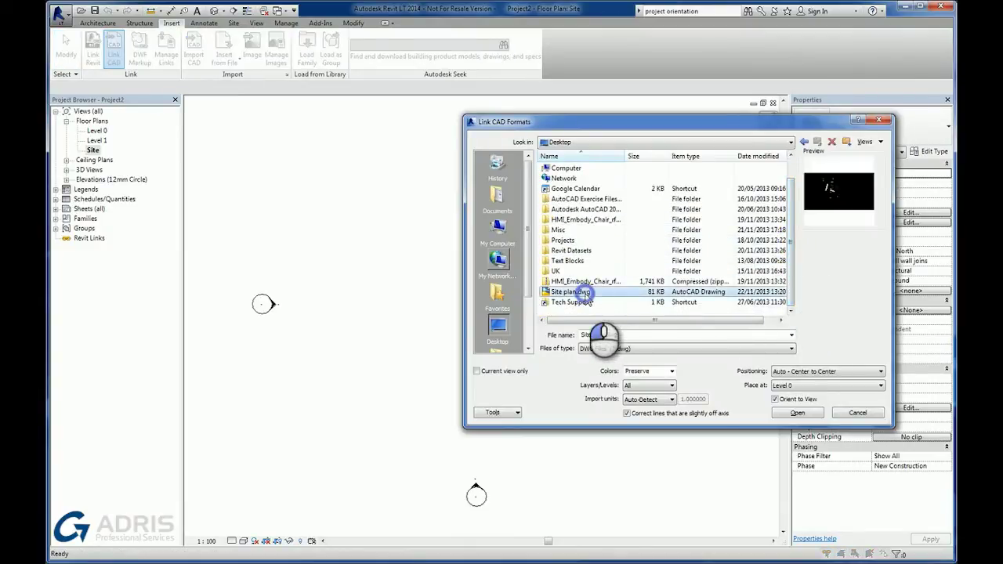
# Set the CAD link's colors to Black and White and its layers option to Specify
pyautogui.click(671, 372)
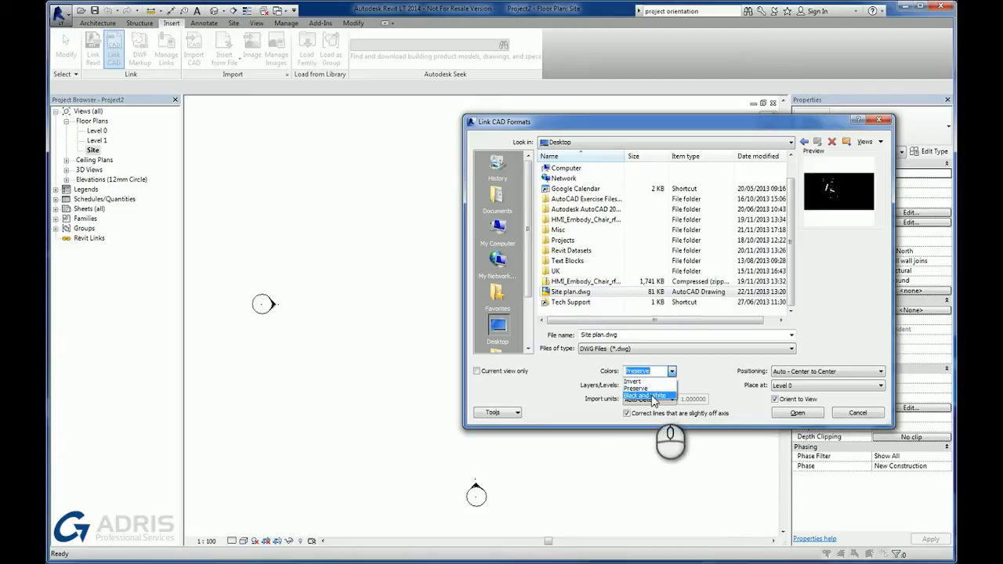
pyautogui.click(645, 396)
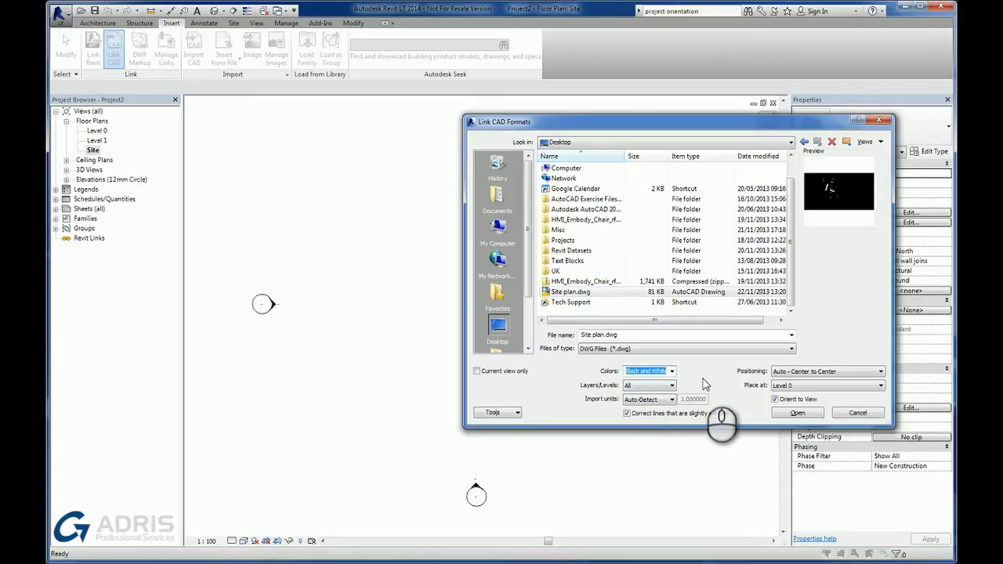
pyautogui.click(665, 400)
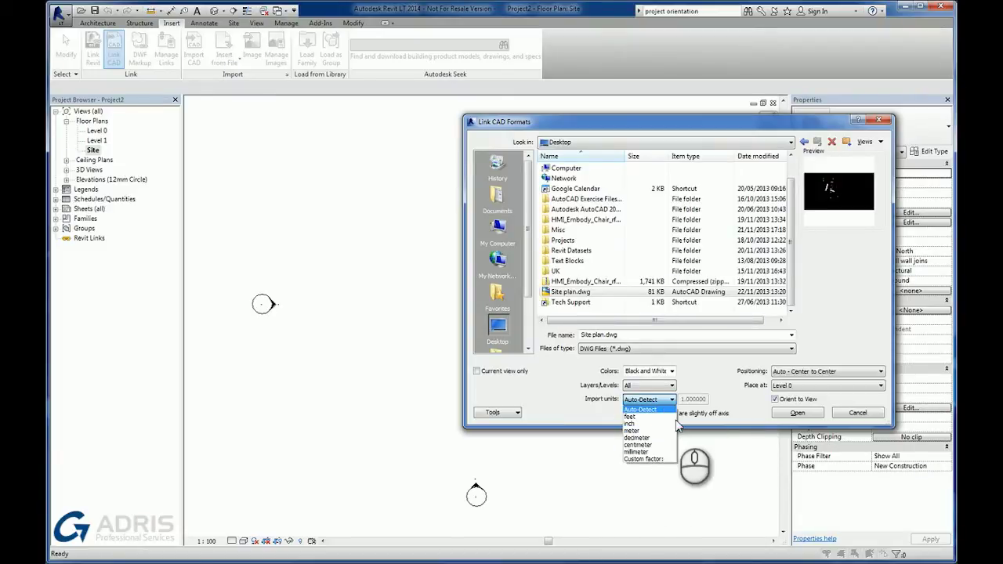
pyautogui.click(693, 391)
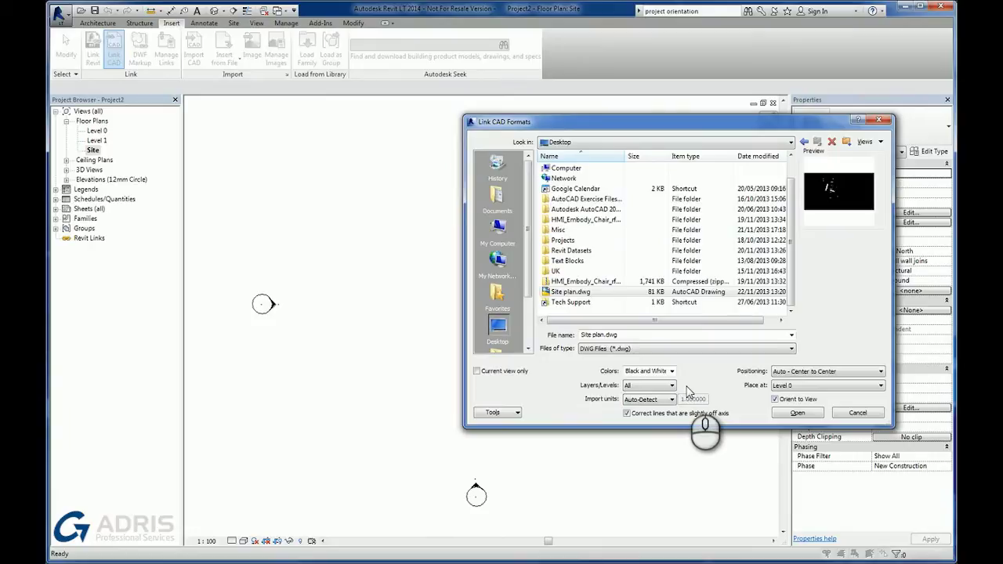
pyautogui.click(671, 387)
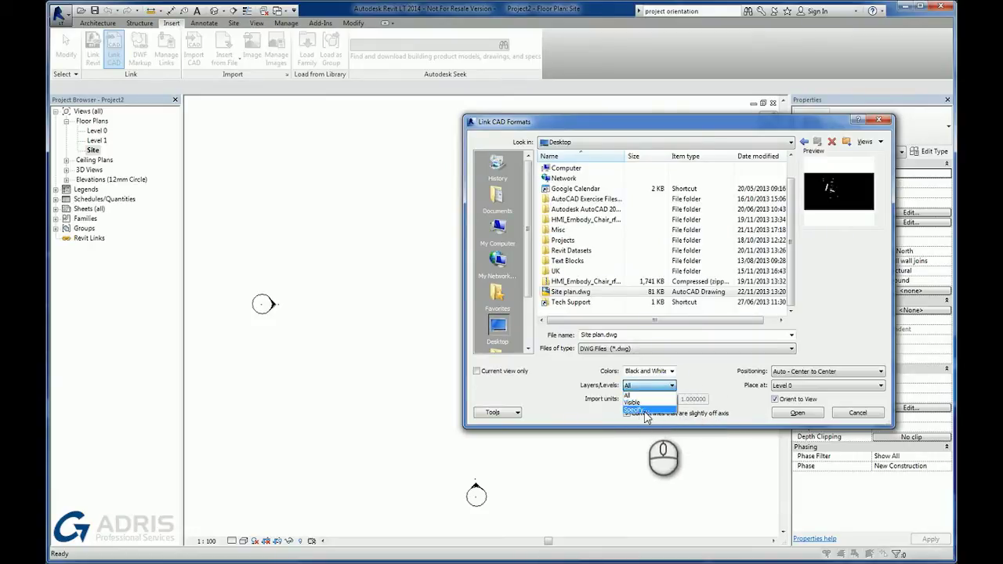
pyautogui.click(644, 411)
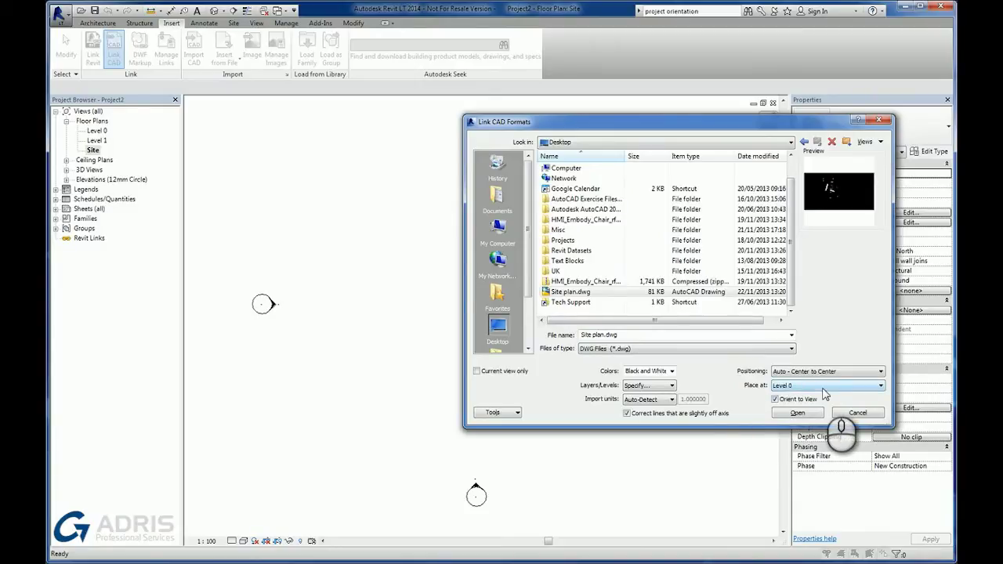
# Link the site drawing with only Layer 1 included, leaving out layers 0 and Dims
pyautogui.click(799, 414)
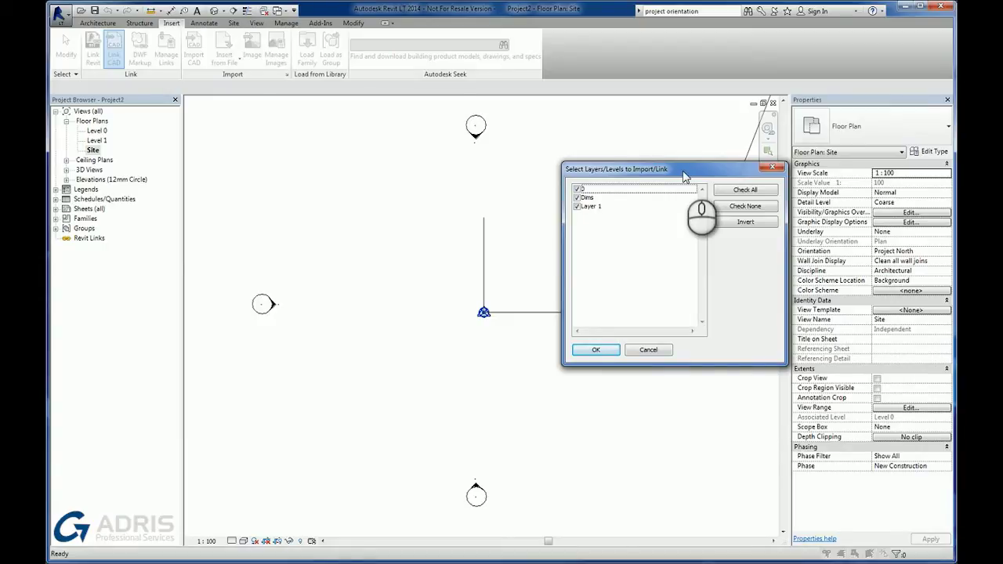
pyautogui.click(577, 189)
pyautogui.click(577, 198)
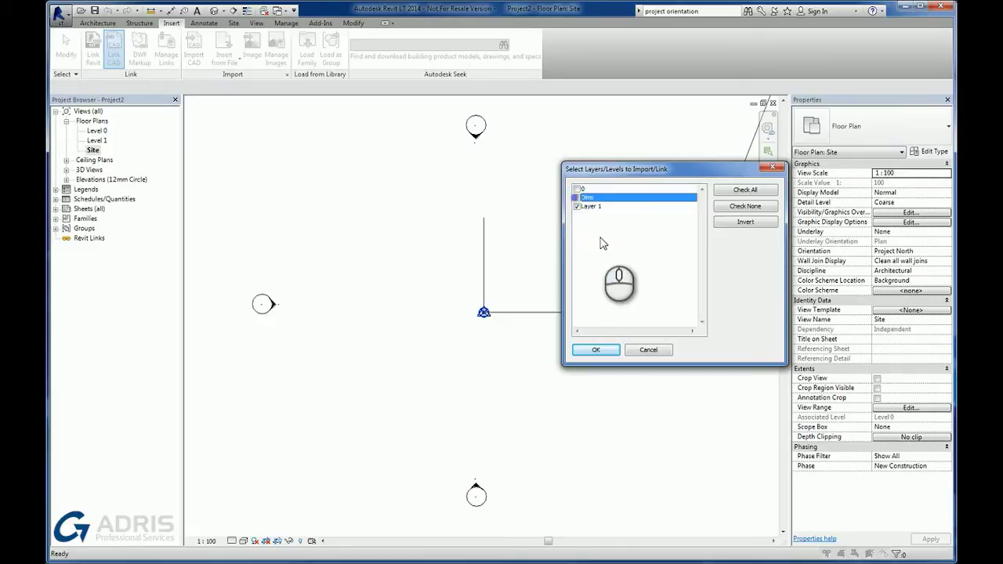
pyautogui.click(597, 350)
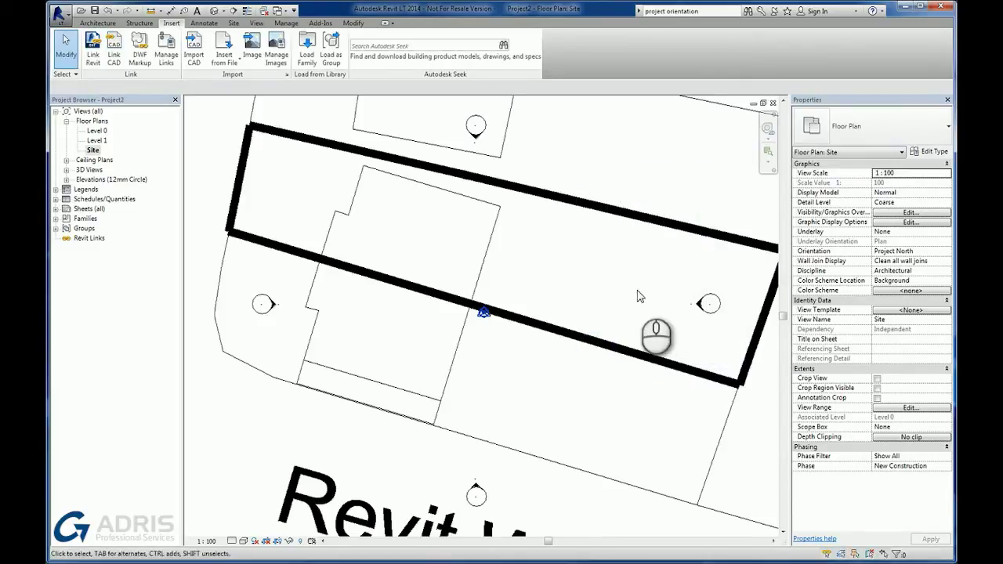
pyautogui.scroll(-5, 536, 276)
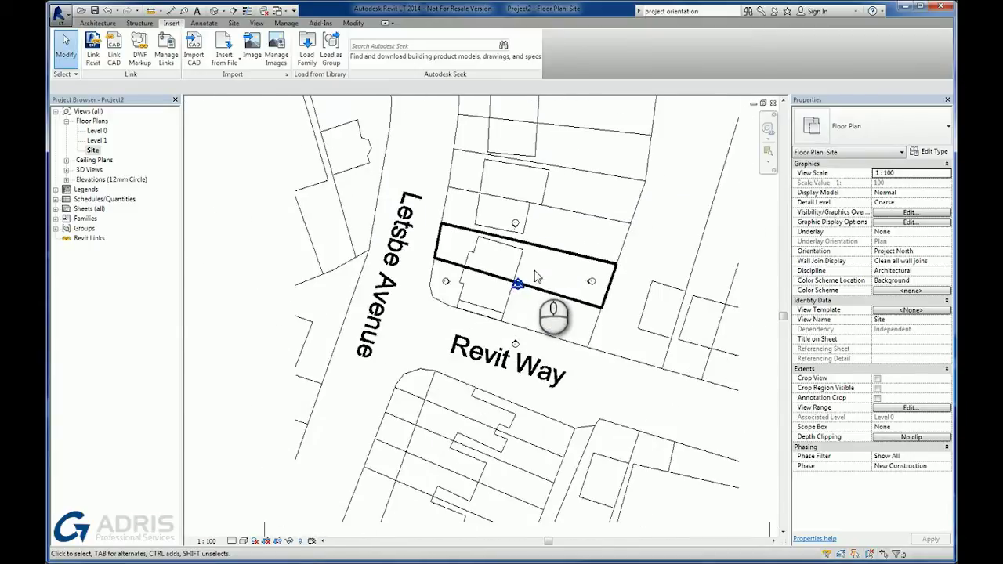
pyautogui.moveTo(627, 258); pyautogui.dragTo(558, 293, button='middle')
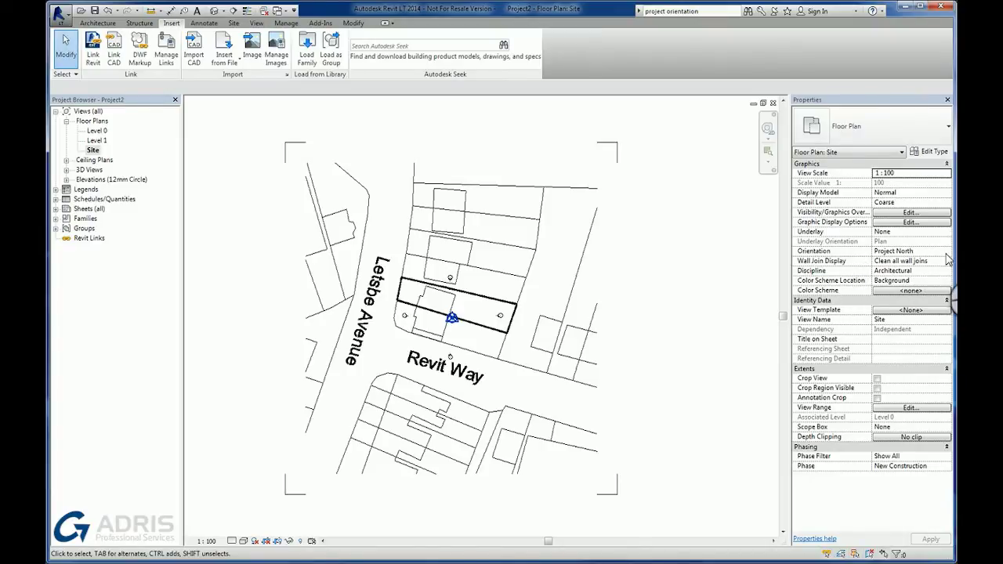
# Set the Site view's orientation to True North and apply it
pyautogui.click(913, 252)
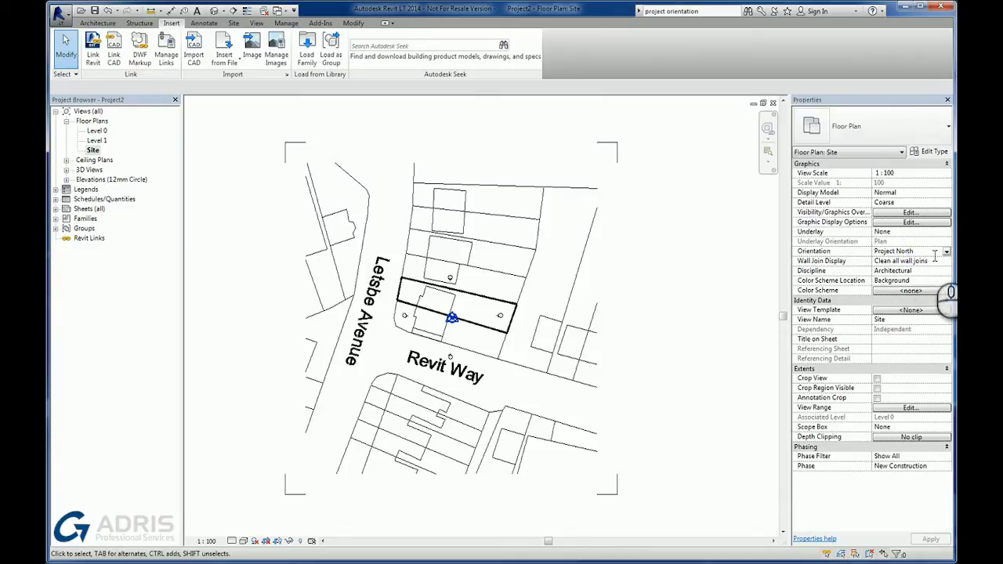
pyautogui.click(947, 252)
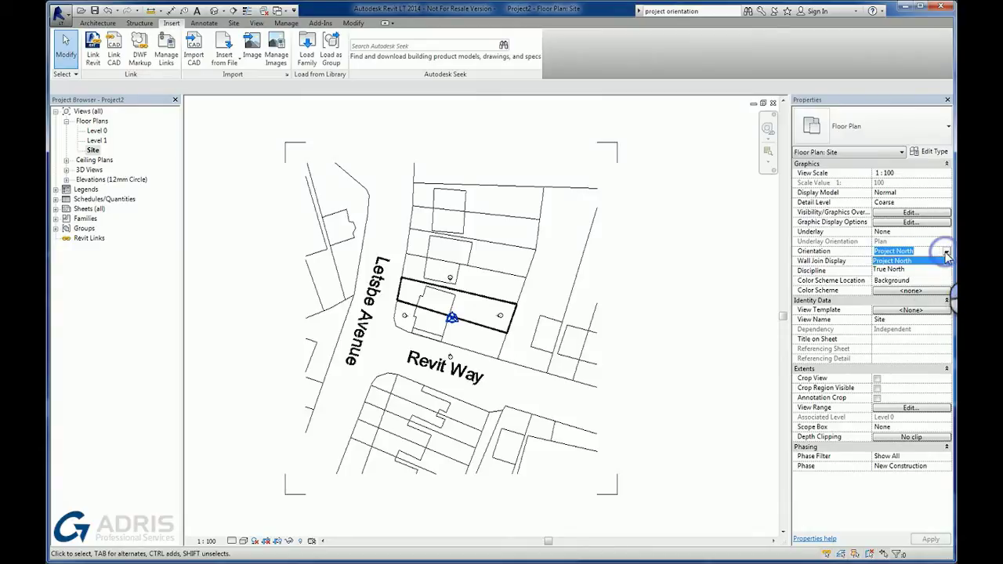
pyautogui.click(898, 271)
pyautogui.click(931, 540)
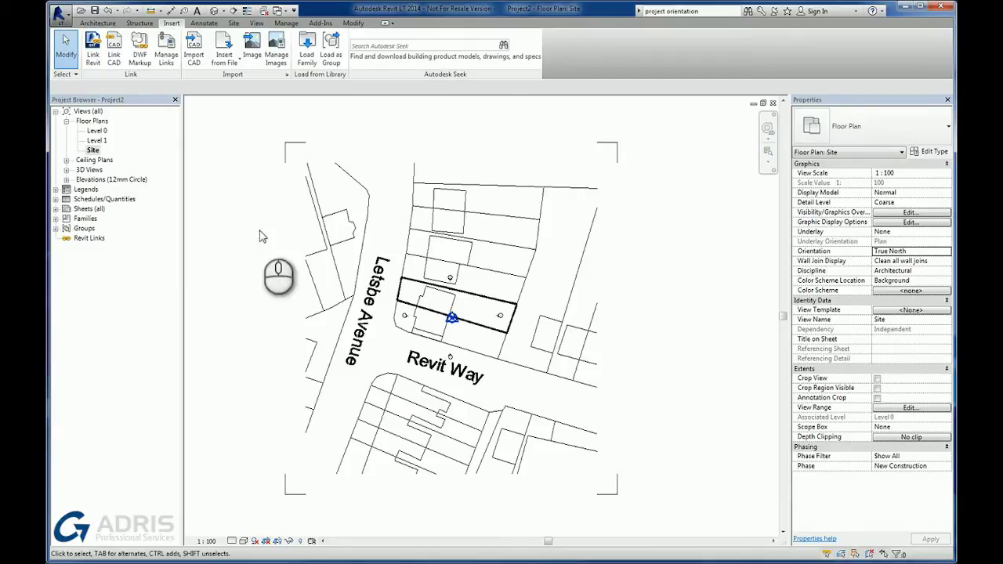
# Run Rotate True North on the Site view, placing both the start and end rays vertically above the rotation center
pyautogui.click(283, 23)
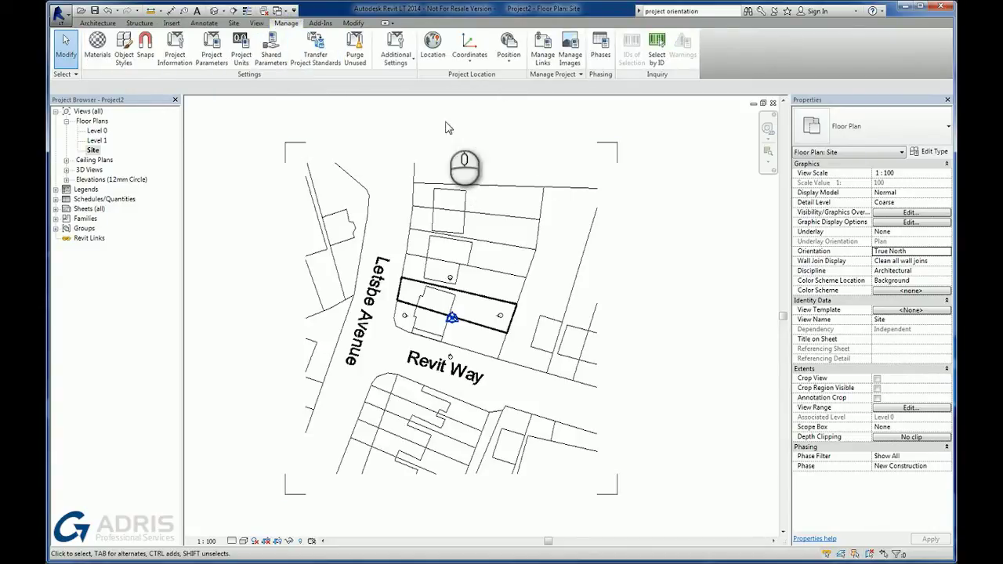
pyautogui.click(509, 65)
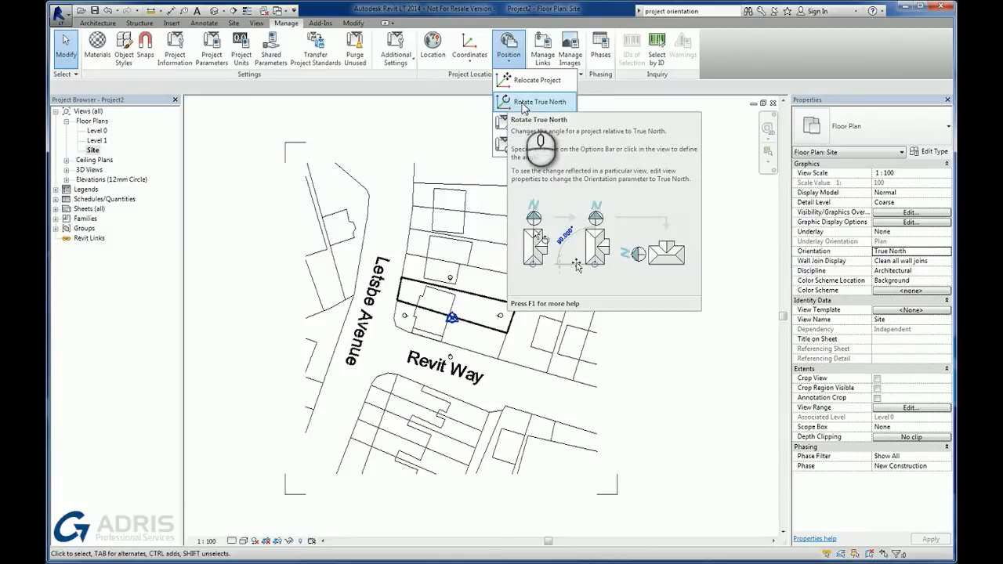
pyautogui.click(522, 102)
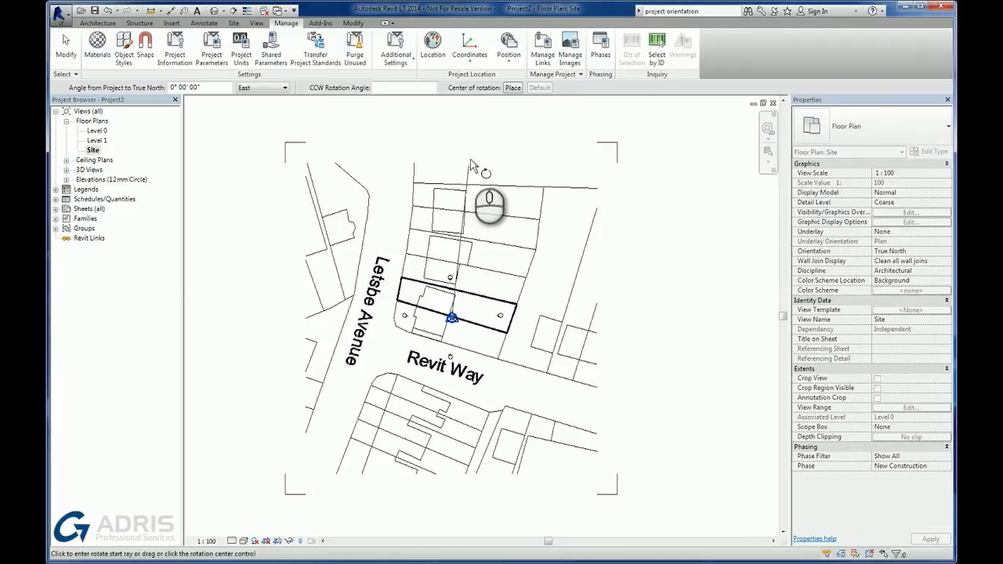
pyautogui.click(451, 119)
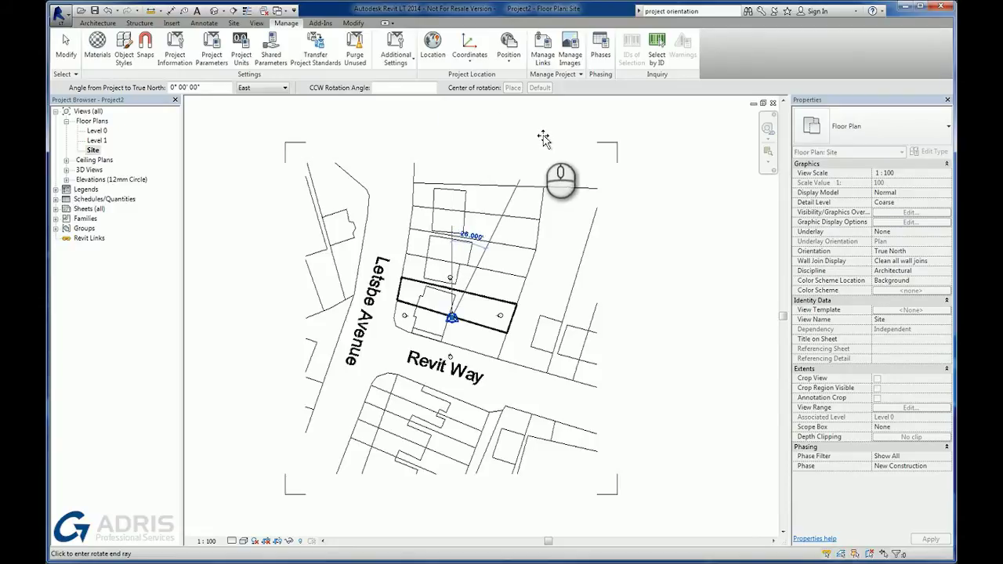
pyautogui.click(452, 129)
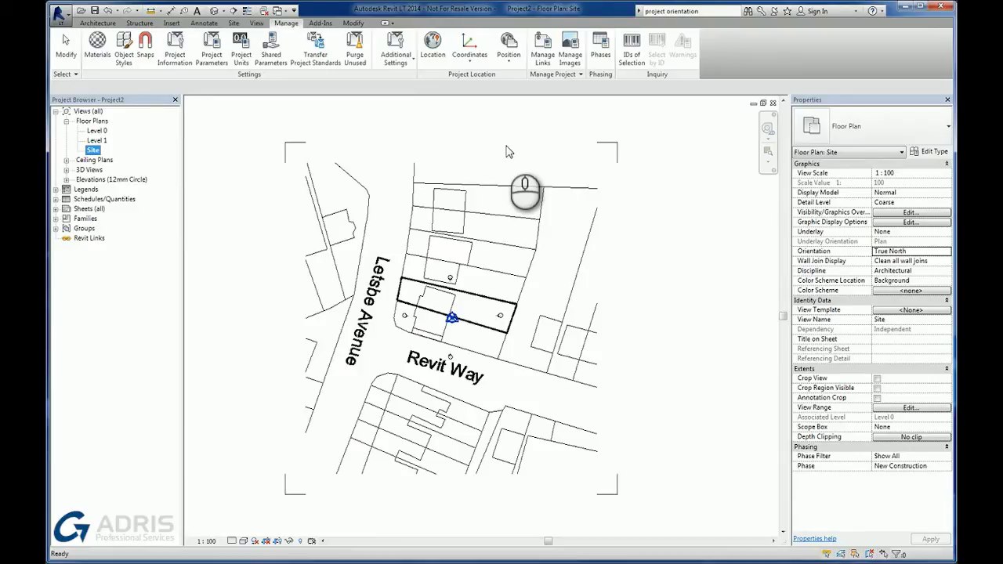
# In the Level 0 plan, rotate Project North by aligning it to the short stepped wall line of the building inside the bold plot
pyautogui.doubleClick(97, 131)
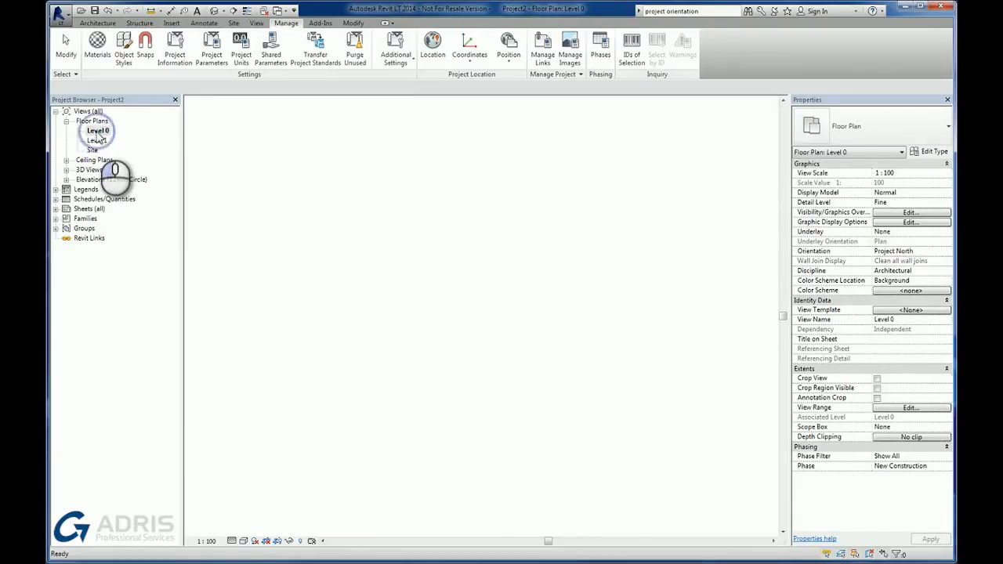
pyautogui.scroll(-5, 514, 309)
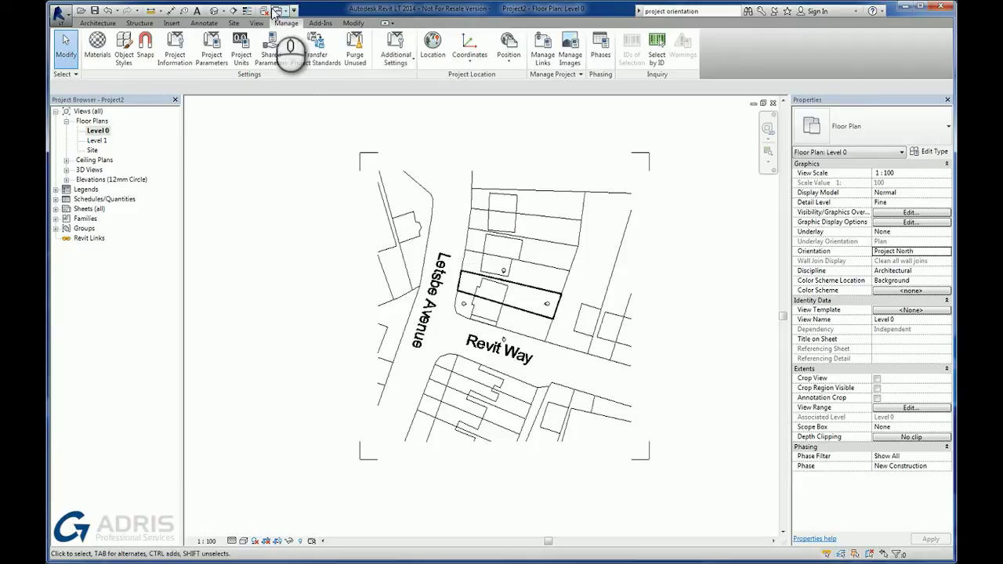
pyautogui.click(506, 66)
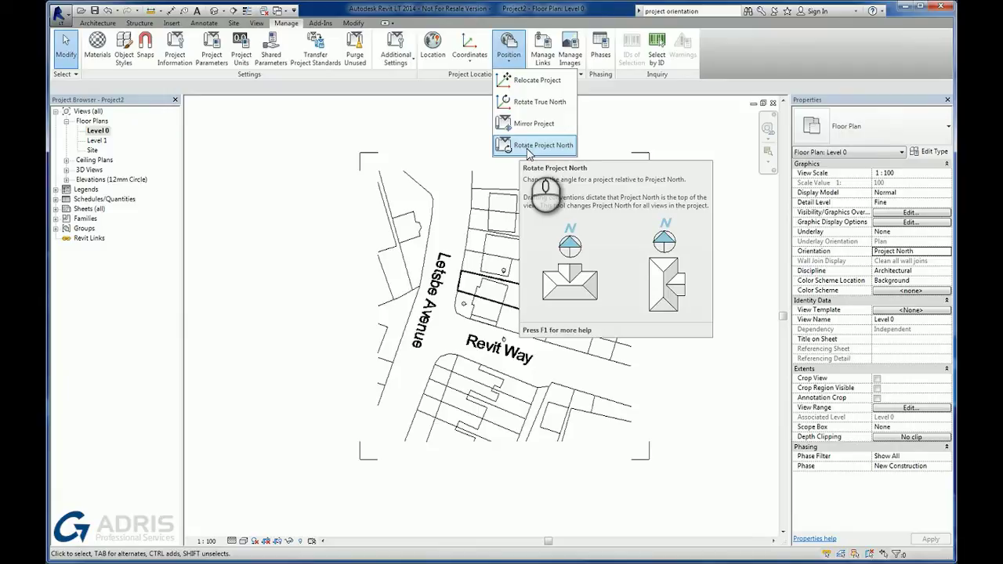
pyautogui.click(533, 145)
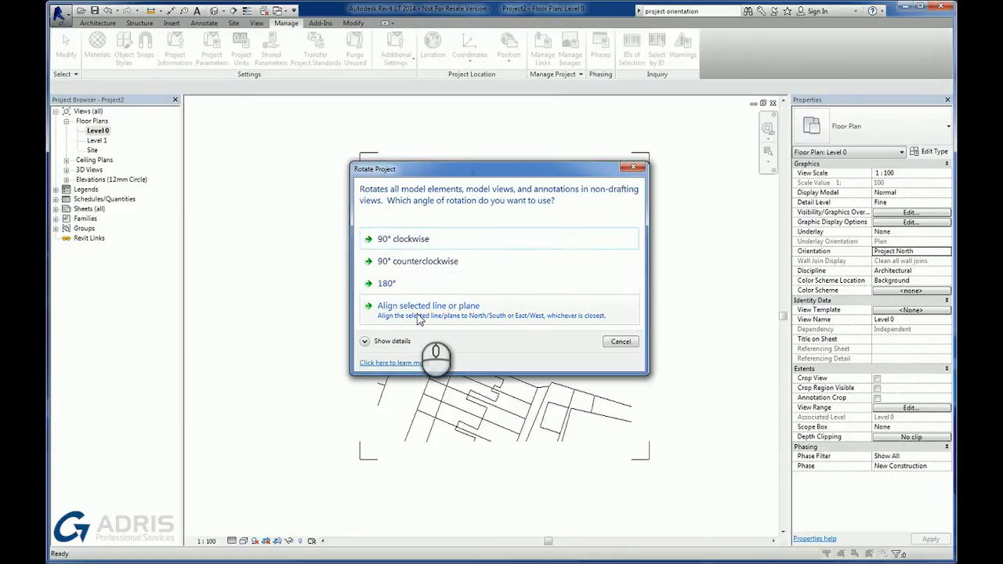
pyautogui.click(418, 310)
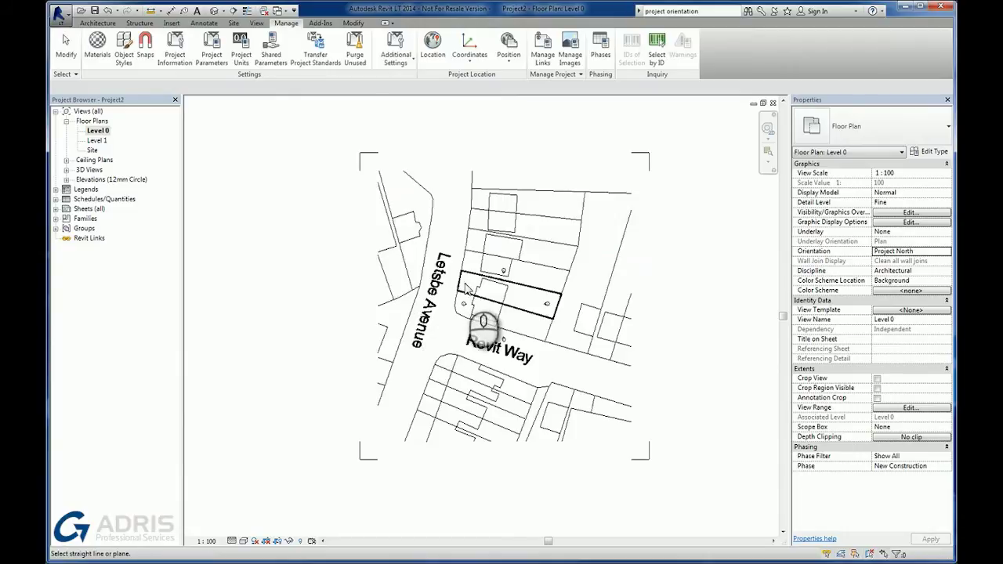
pyautogui.scroll(6, 474, 296)
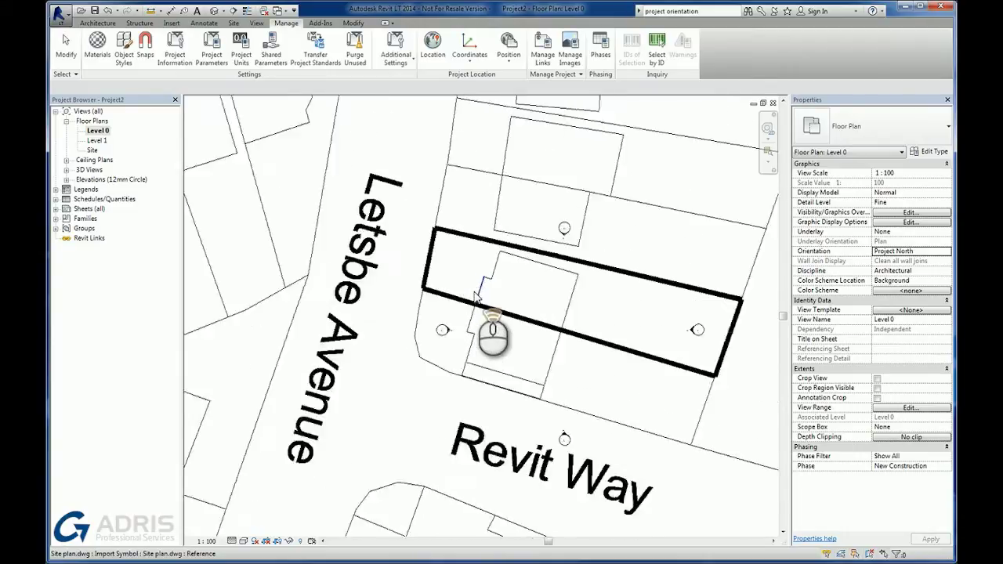
pyautogui.click(483, 290)
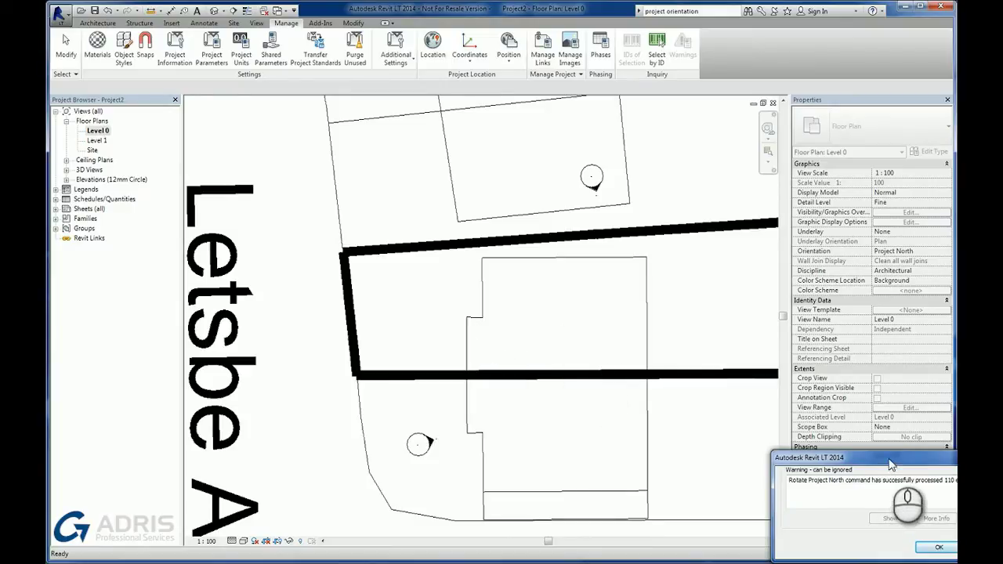
pyautogui.moveTo(888, 457); pyautogui.dragTo(597, 325)
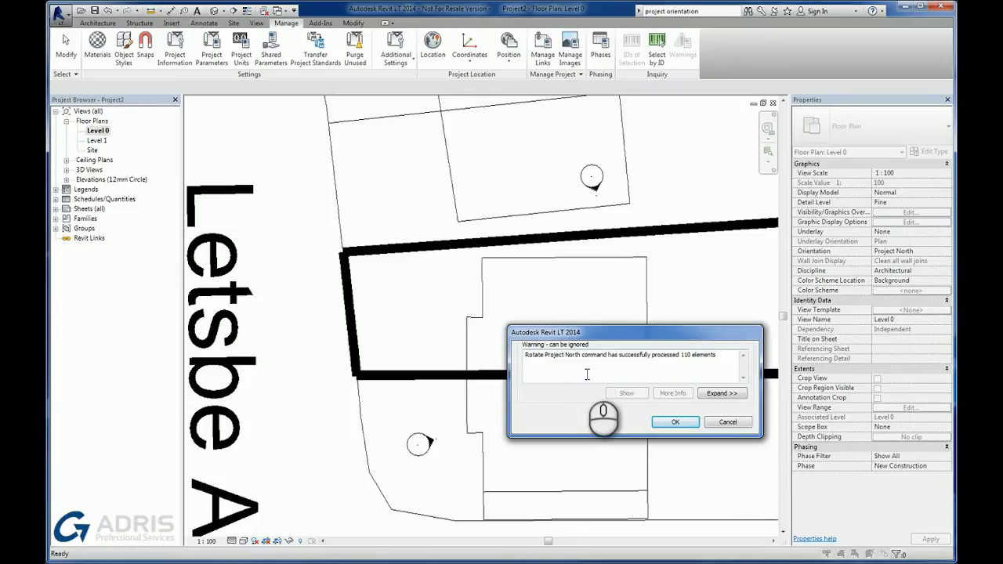
pyautogui.click(675, 422)
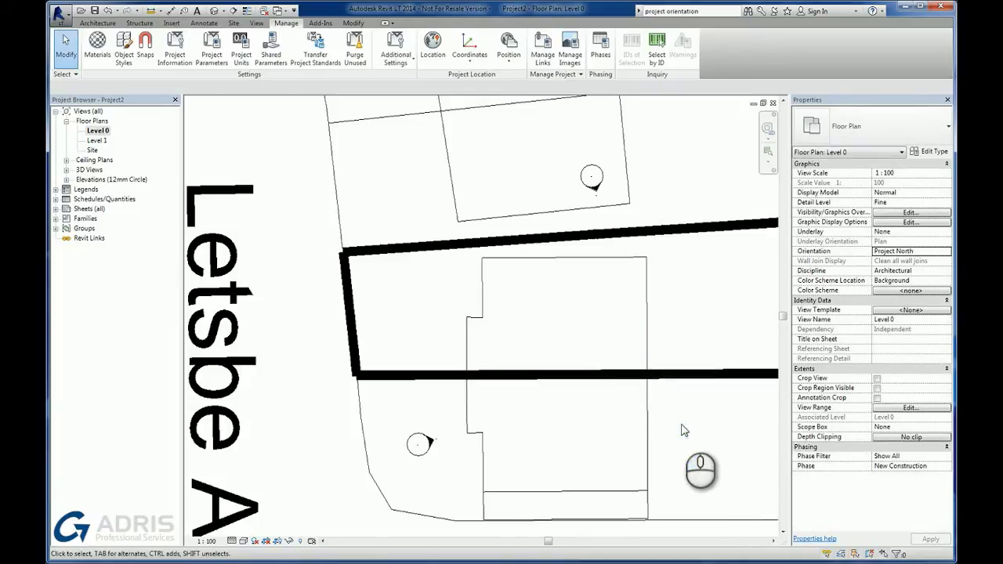
# Rotate Project North by 90° counterclockwise in the Level 0 plan, accepting the resulting notice
pyautogui.scroll(-3, 570, 313)
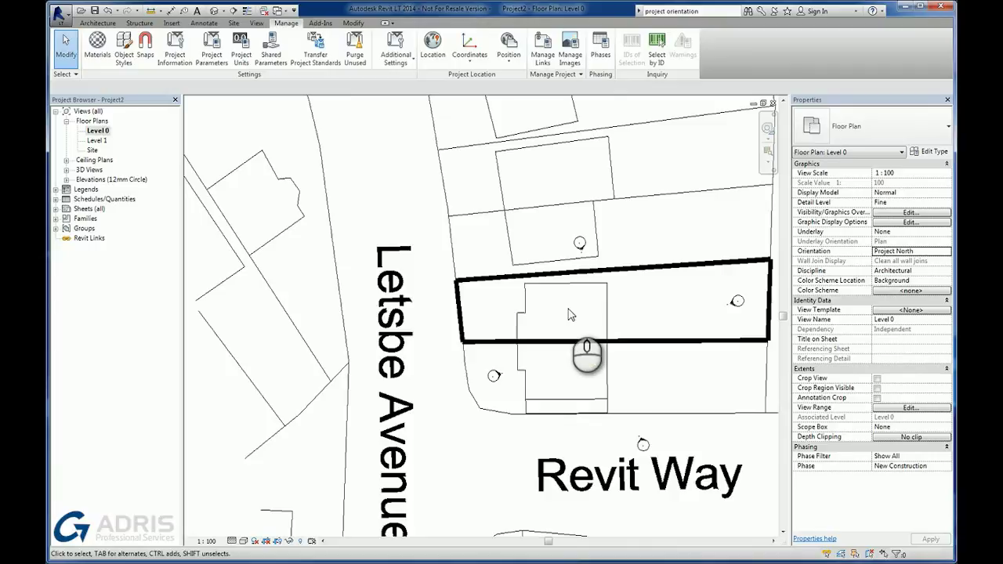
pyautogui.click(507, 67)
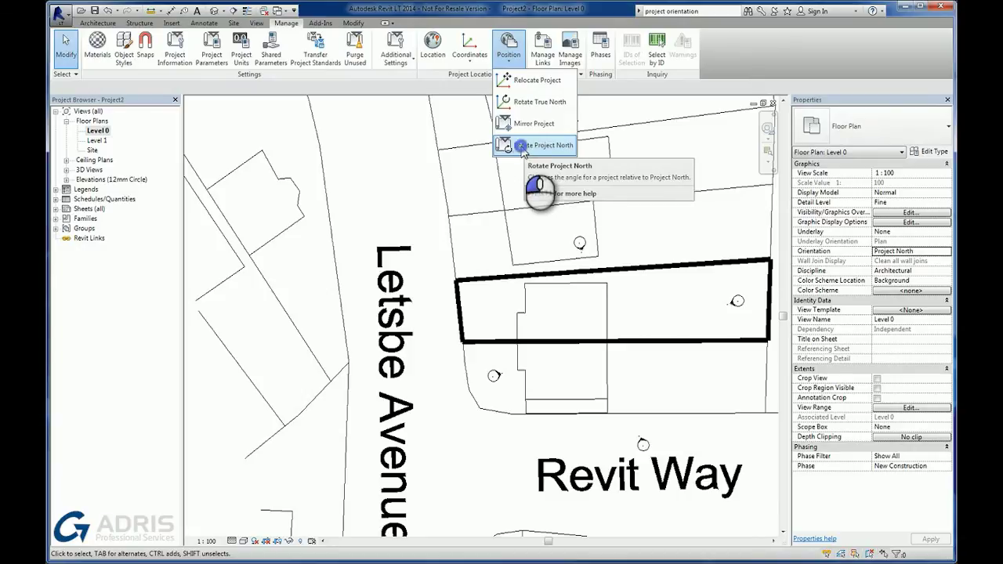
pyautogui.click(523, 147)
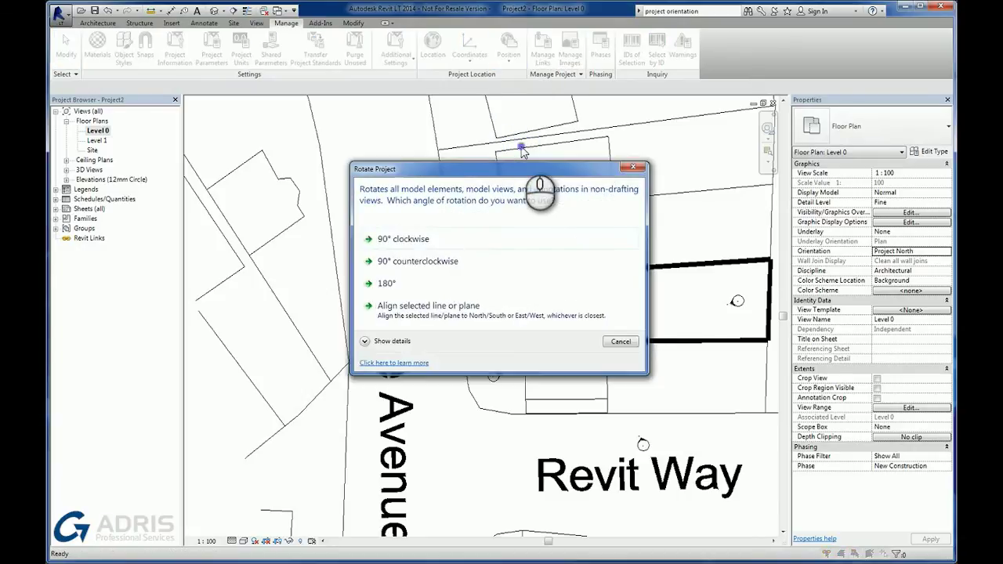
pyautogui.click(460, 264)
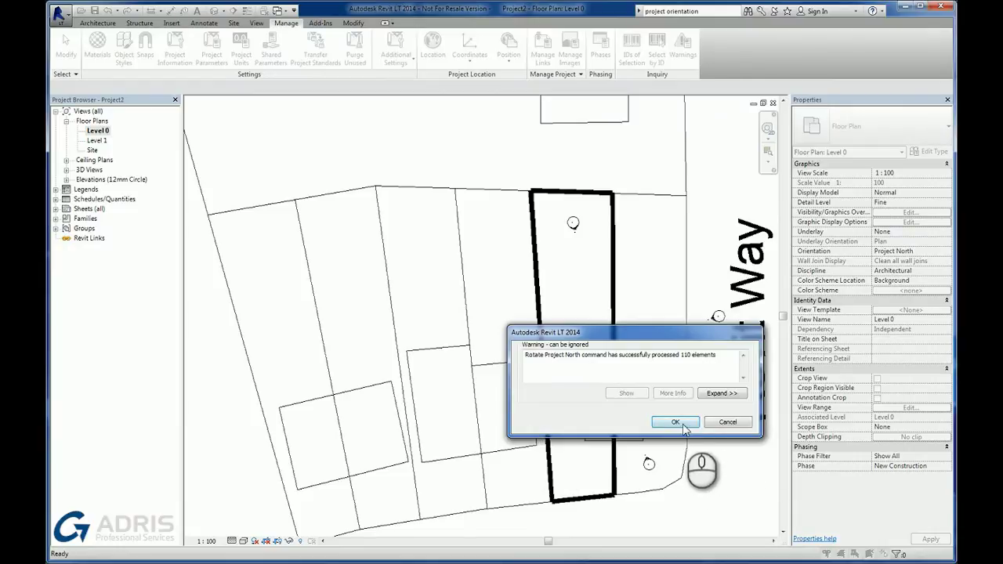
pyautogui.click(672, 423)
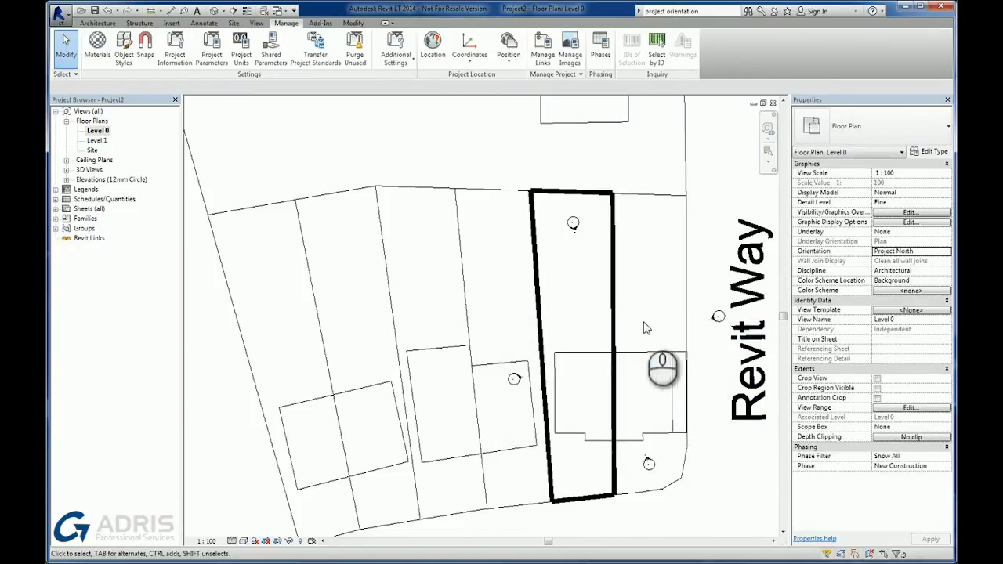
pyautogui.scroll(-5, 664, 403)
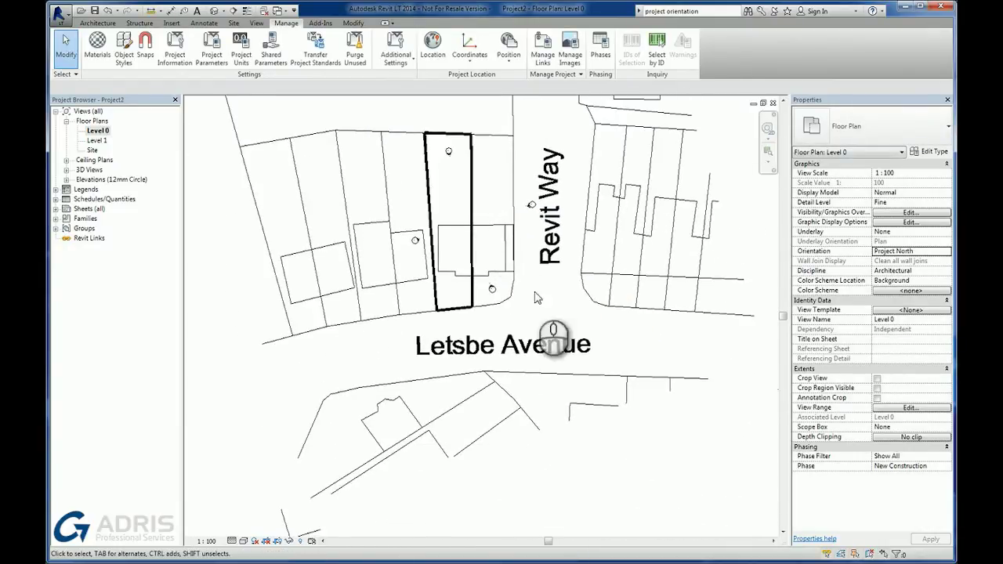
pyautogui.scroll(-2, 629, 331)
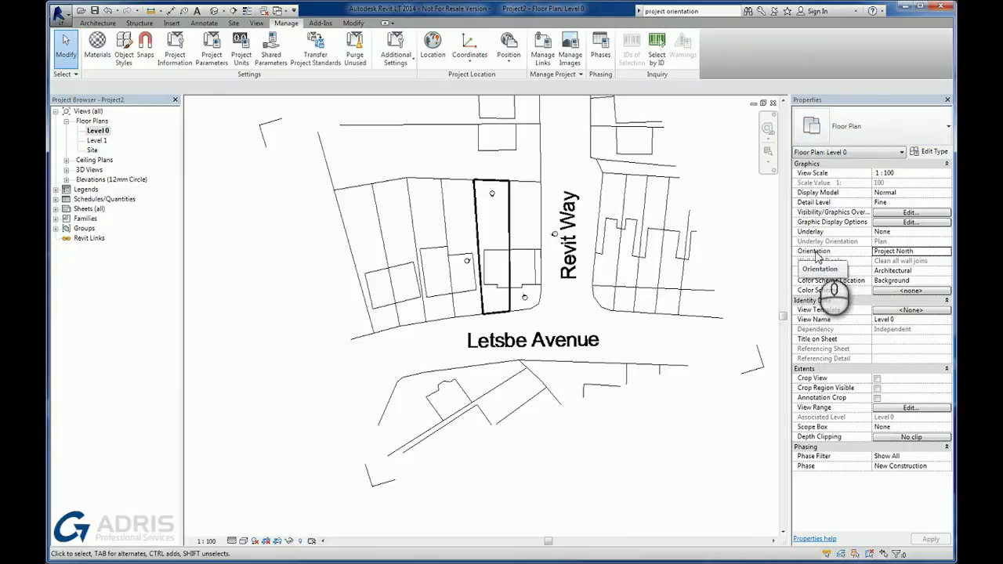
# Set the Level 0 plan's orientation to True North and apply it
pyautogui.click(946, 254)
pyautogui.click(946, 251)
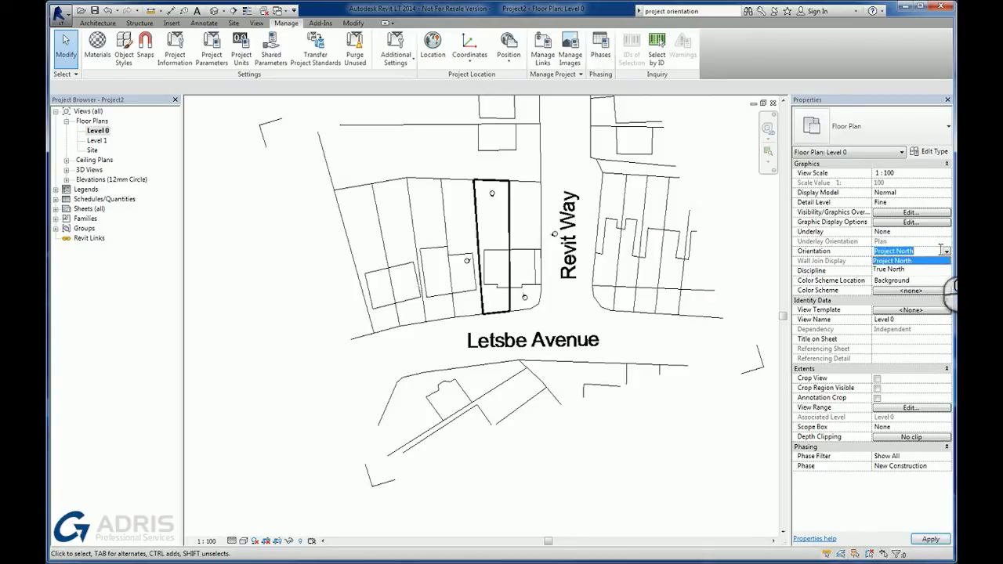
pyautogui.click(900, 271)
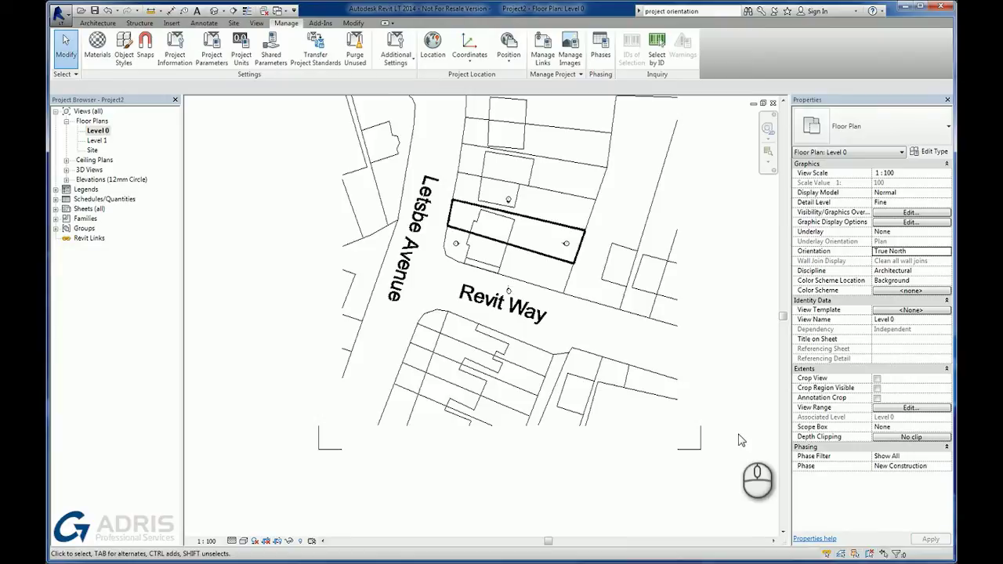
# Return the Level 0 plan's orientation to Project North and apply it
pyautogui.click(947, 252)
pyautogui.click(906, 265)
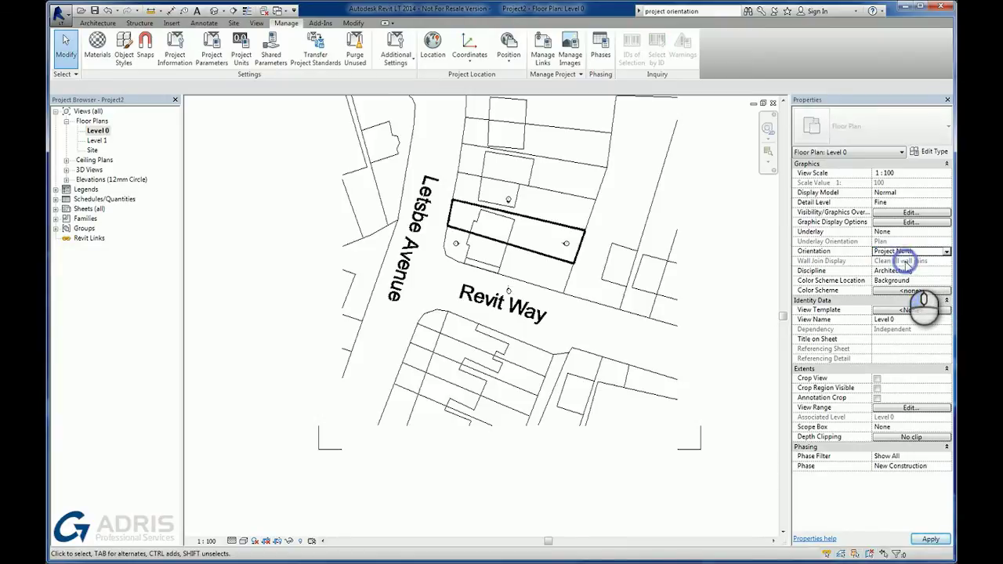
pyautogui.click(931, 540)
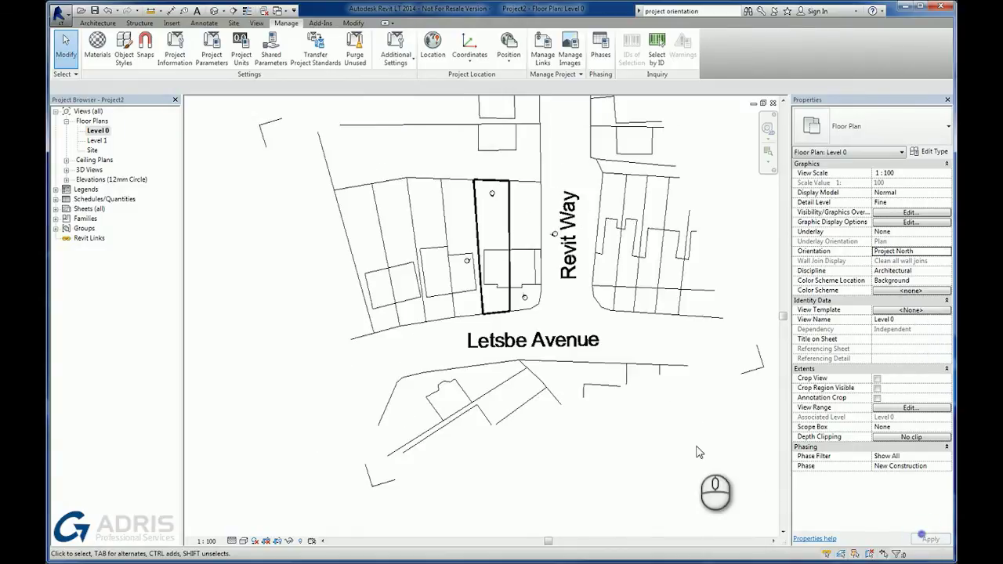
pyautogui.moveTo(695, 433); pyautogui.dragTo(613, 450, button='middle')
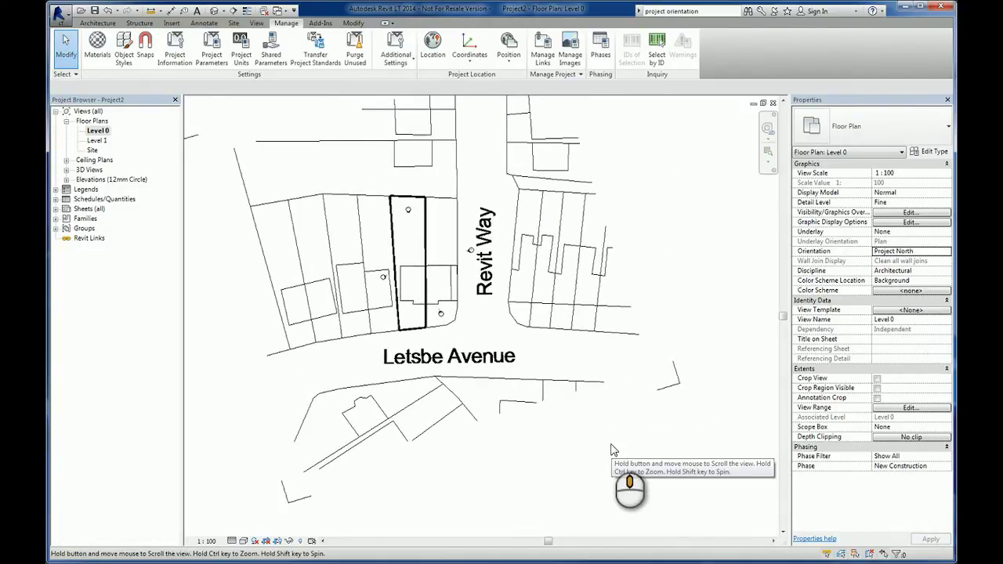